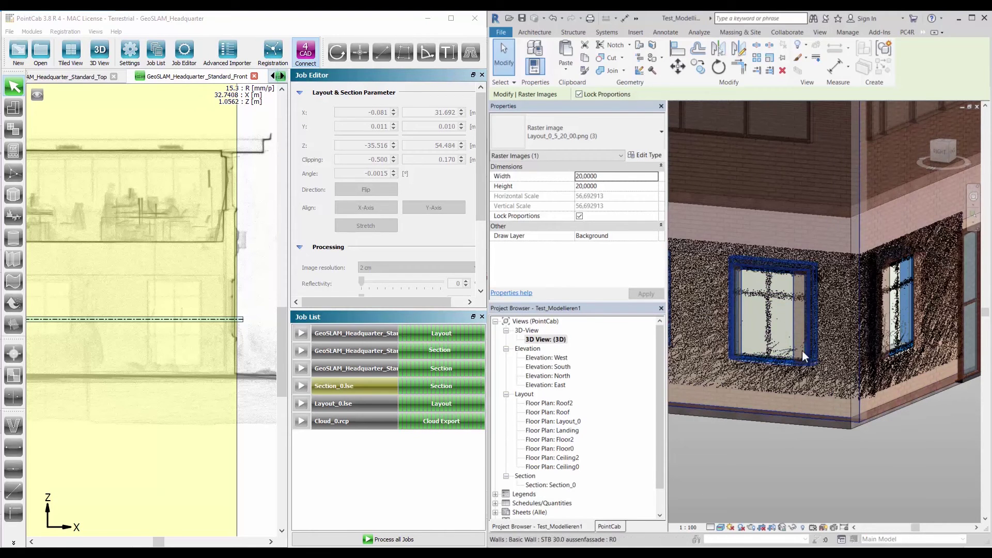
{"action": "scroll", "coordinate": [832, 322], "scroll_direction": "down", "scroll_amount": 3}
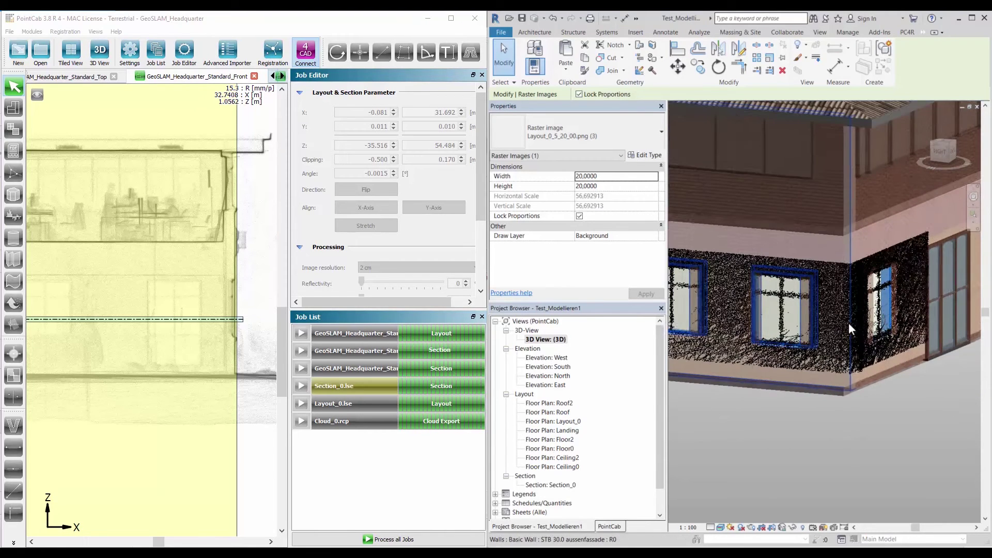
{"action": "middle_click_drag", "start_coordinate": [855, 329], "coordinate": [813, 326], "text": "shift"}
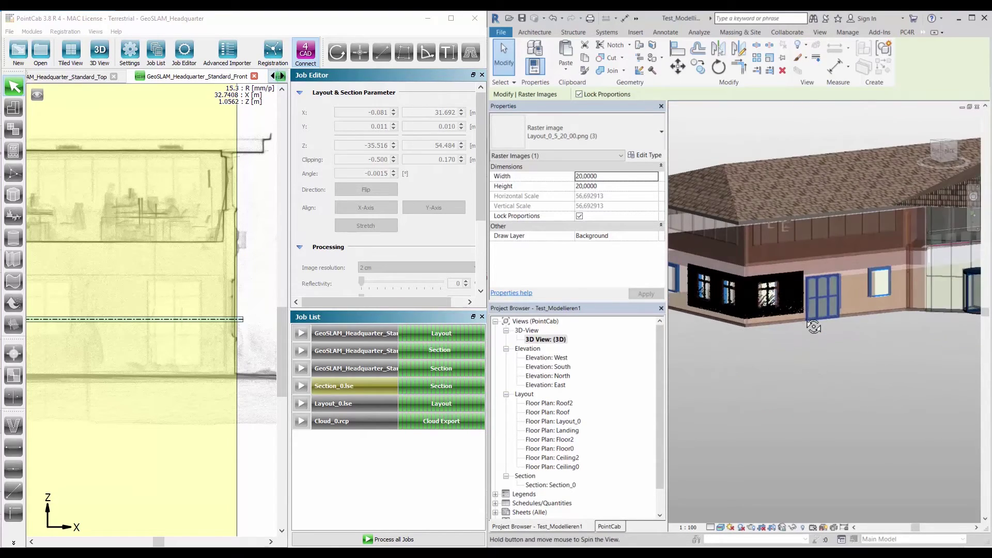
{"action": "scroll", "coordinate": [814, 327], "scroll_direction": "down", "scroll_amount": 5}
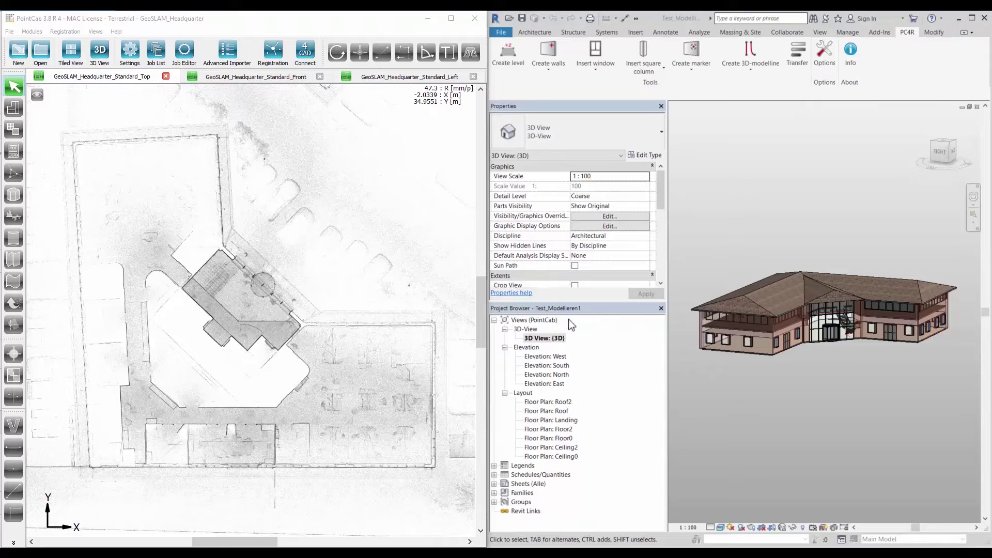
{"action": "left_click", "coordinate": [398, 273]}
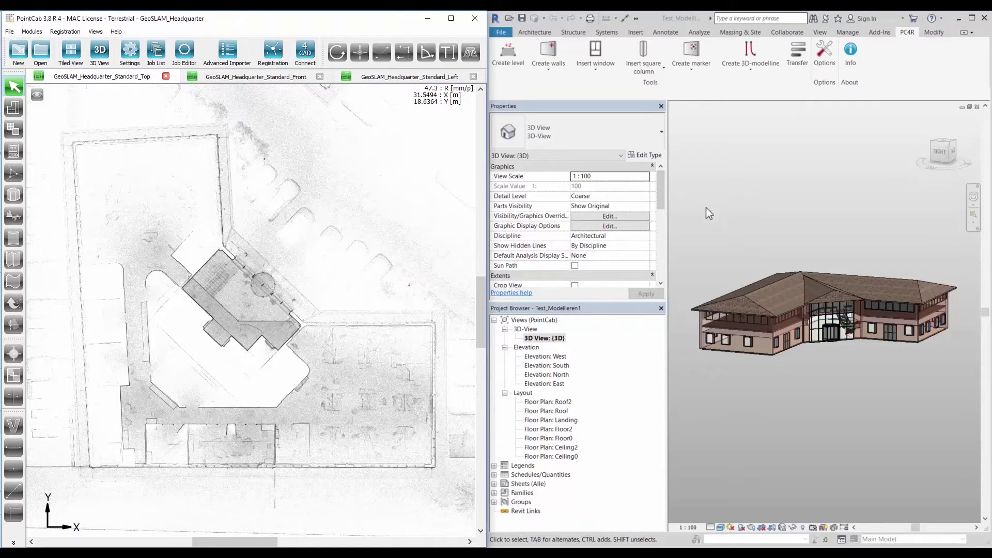
{"action": "left_click", "coordinate": [798, 68]}
Step: Check that PointCab protocol is chosen for Connect 4CAD in the PointCab project settings and in the PC4R options in Revit
{"action": "left_click", "coordinate": [130, 54]}
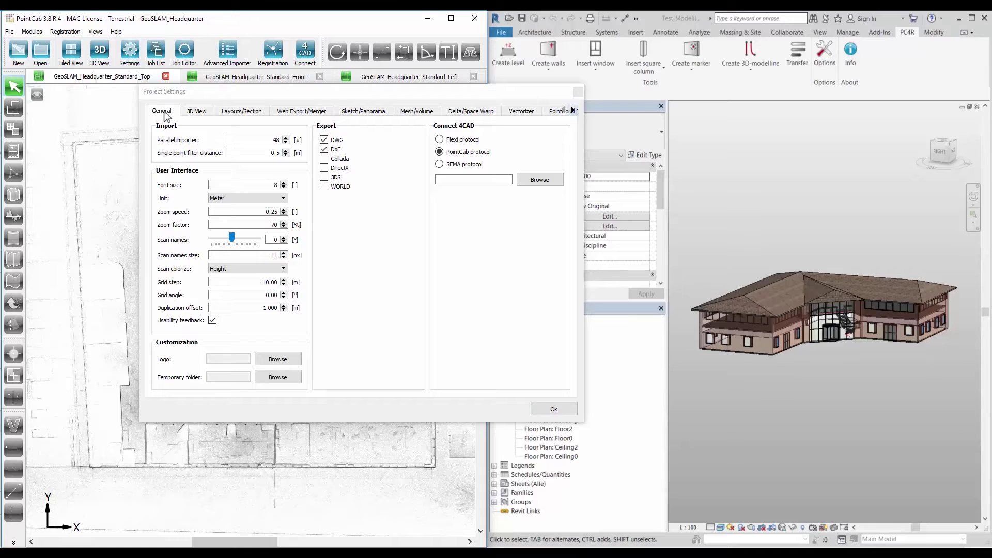
{"action": "left_click", "coordinate": [163, 112]}
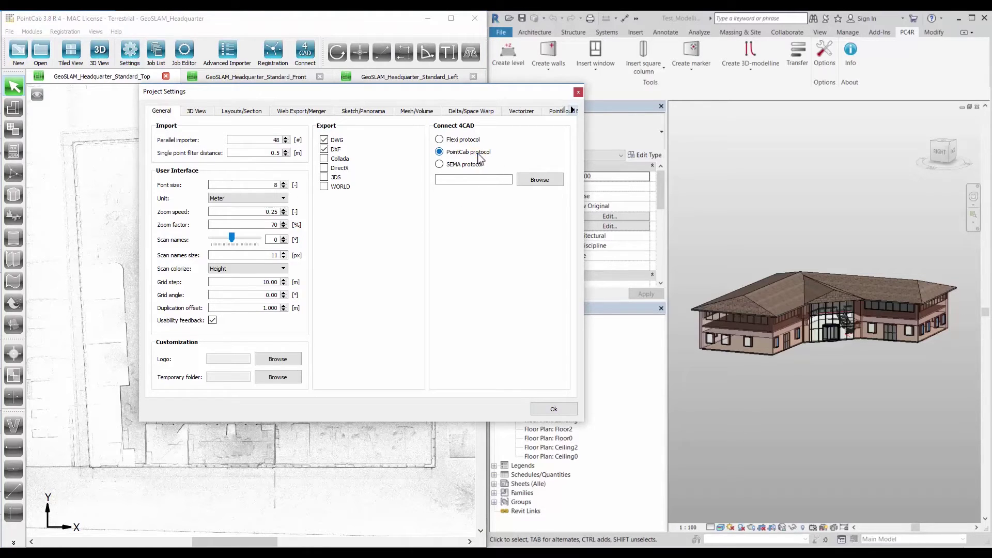
{"action": "left_click", "coordinate": [553, 409]}
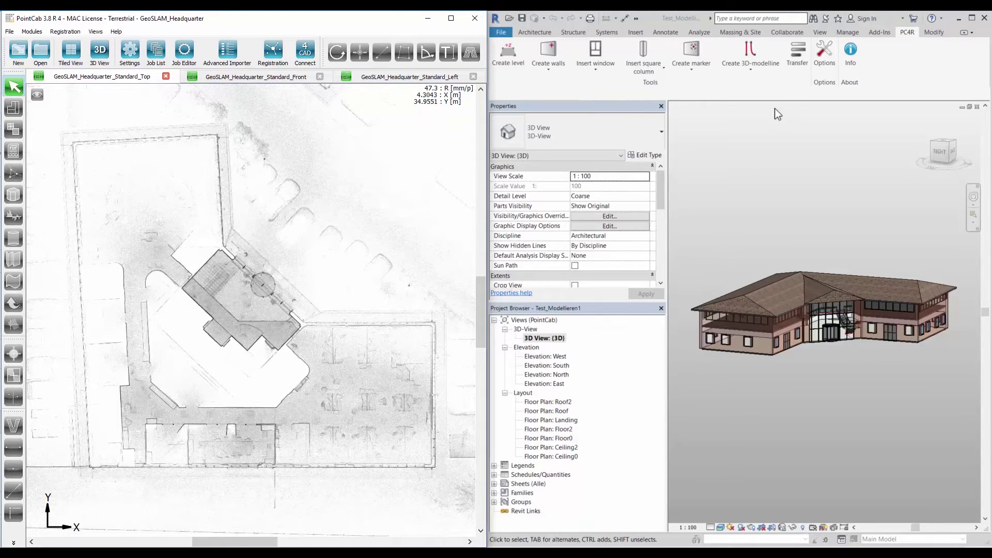
{"action": "left_click", "coordinate": [823, 57]}
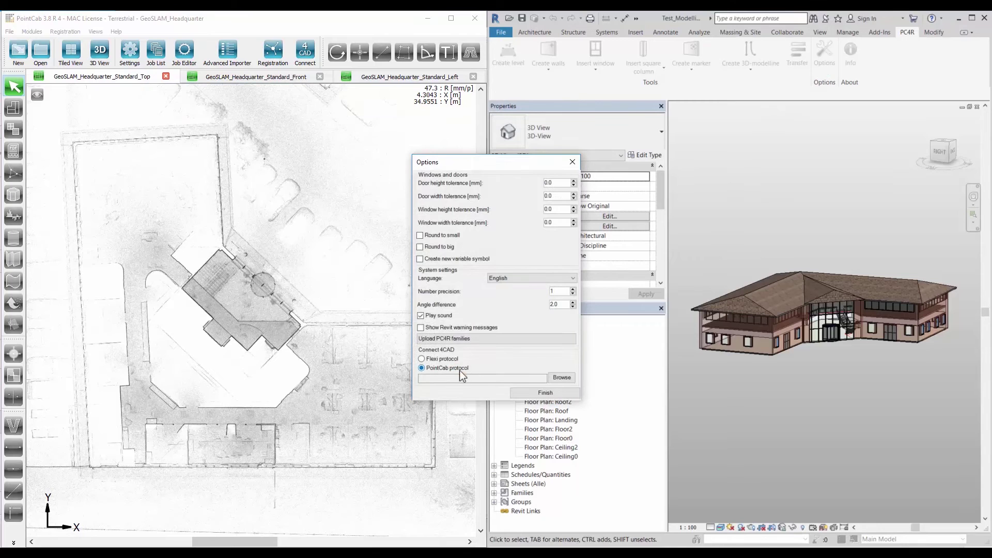
{"action": "left_click", "coordinate": [544, 394]}
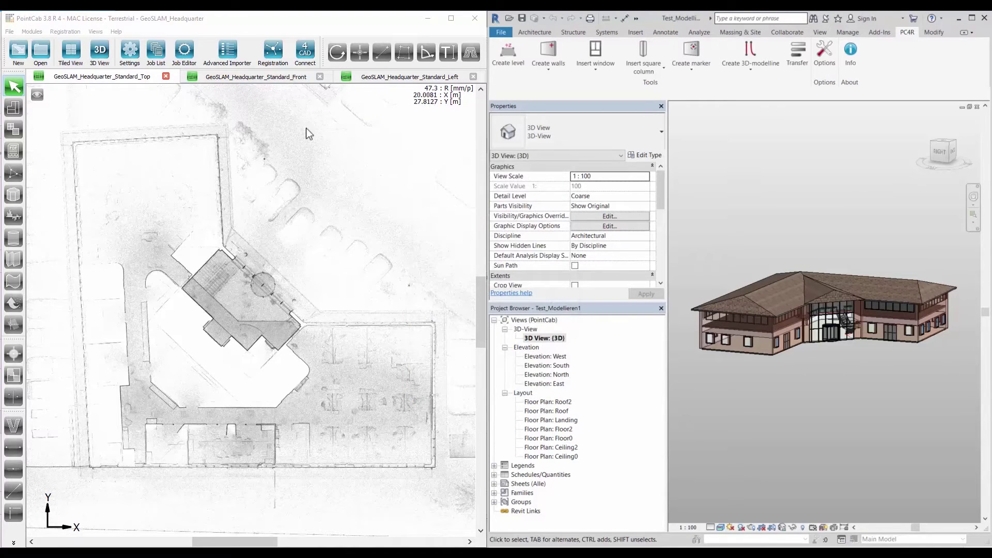
Step: Activate the 4CAD connection in PointCab and the PC4R transfer in Revit, and show PointCab's job list
{"action": "left_click", "coordinate": [306, 60]}
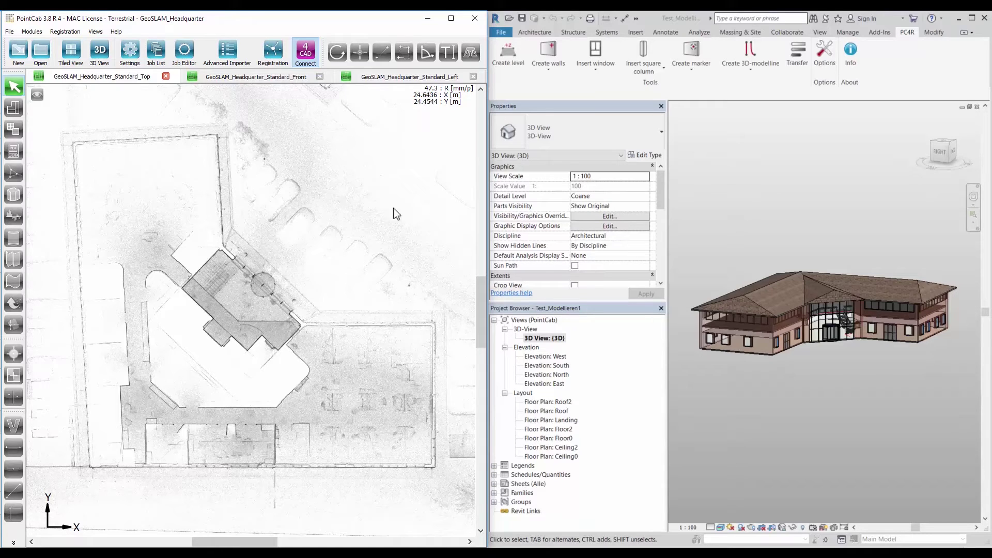
{"action": "left_click", "coordinate": [798, 61]}
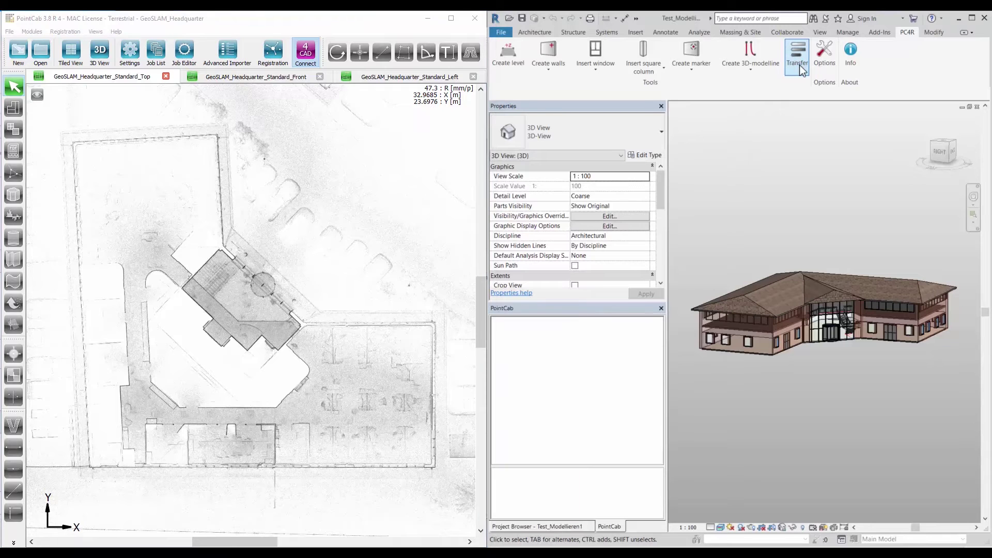
{"action": "left_click", "coordinate": [154, 61]}
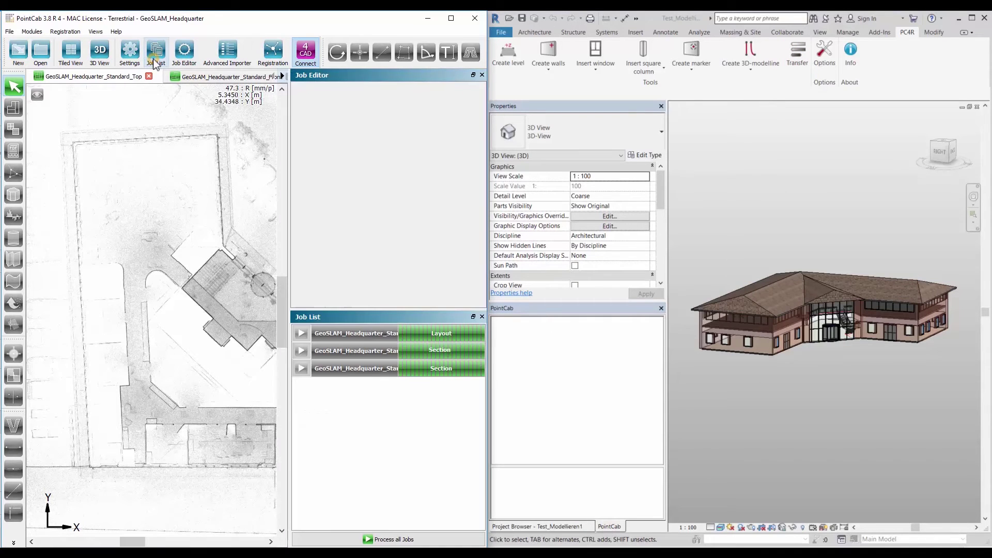
Step: Draw a section line in the top view along the building's front facade, from X about -0.081 to 31.692 m
{"action": "scroll", "coordinate": [210, 325], "scroll_direction": "down", "scroll_amount": 2}
{"action": "middle_click_drag", "start_coordinate": [199, 335], "coordinate": [155, 316]}
{"action": "left_click", "coordinate": [13, 111]}
{"action": "scroll", "coordinate": [71, 354], "scroll_direction": "up", "scroll_amount": 8}
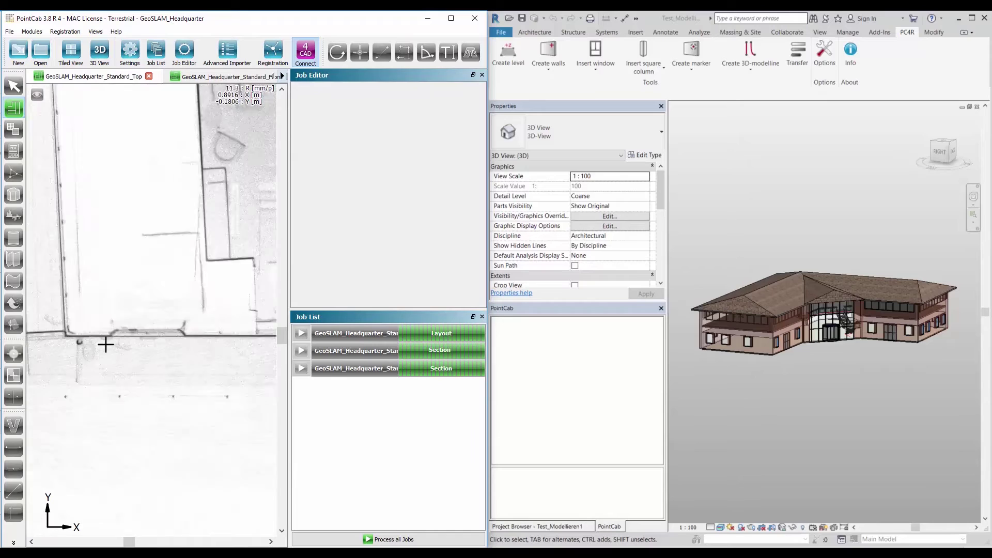
{"action": "left_click_drag", "start_coordinate": [82, 345], "coordinate": [215, 364]}
{"action": "scroll", "coordinate": [230, 299], "scroll_direction": "down", "scroll_amount": 9}
{"action": "middle_click_drag", "start_coordinate": [230, 299], "coordinate": [155, 290]}
{"action": "scroll", "coordinate": [191, 314], "scroll_direction": "up", "scroll_amount": 9}
{"action": "left_click", "coordinate": [191, 305]}
Step: Reduce the new section's clipping on the building side to about 0.170 m
{"action": "scroll", "coordinate": [101, 336], "scroll_direction": "down", "scroll_amount": 1}
{"action": "middle_click_drag", "start_coordinate": [100, 316], "coordinate": [248, 322]}
{"action": "scroll", "coordinate": [222, 320], "scroll_direction": "down", "scroll_amount": 3}
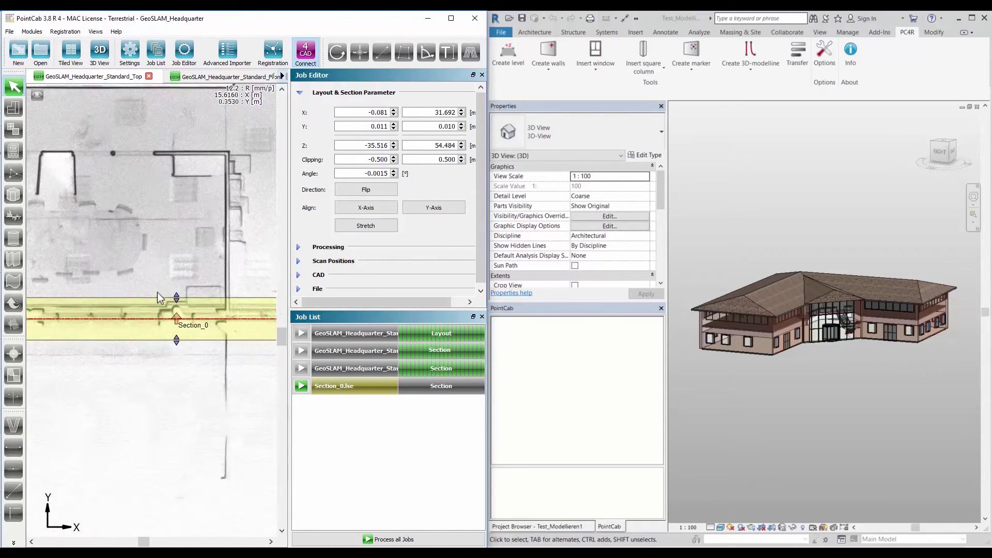
{"action": "scroll", "coordinate": [153, 276], "scroll_direction": "up", "scroll_amount": 3}
{"action": "left_click_drag", "start_coordinate": [195, 310], "coordinate": [196, 337]}
Step: Draw a horizontal layout cut through the ground-floor windows in the front view, at Z about 1.485 m, and lower its bottom limit to 0.000 m
{"action": "scroll", "coordinate": [180, 227], "scroll_direction": "down", "scroll_amount": 12}
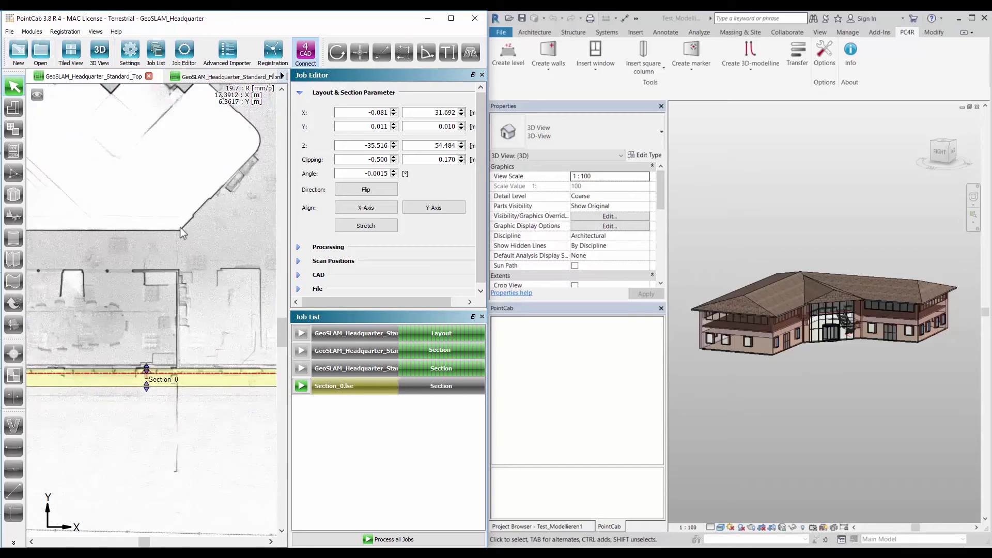
{"action": "middle_click_drag", "start_coordinate": [180, 227], "coordinate": [184, 299]}
{"action": "left_click", "coordinate": [13, 107]}
{"action": "left_click", "coordinate": [206, 78]}
{"action": "scroll", "coordinate": [102, 334], "scroll_direction": "up", "scroll_amount": 5}
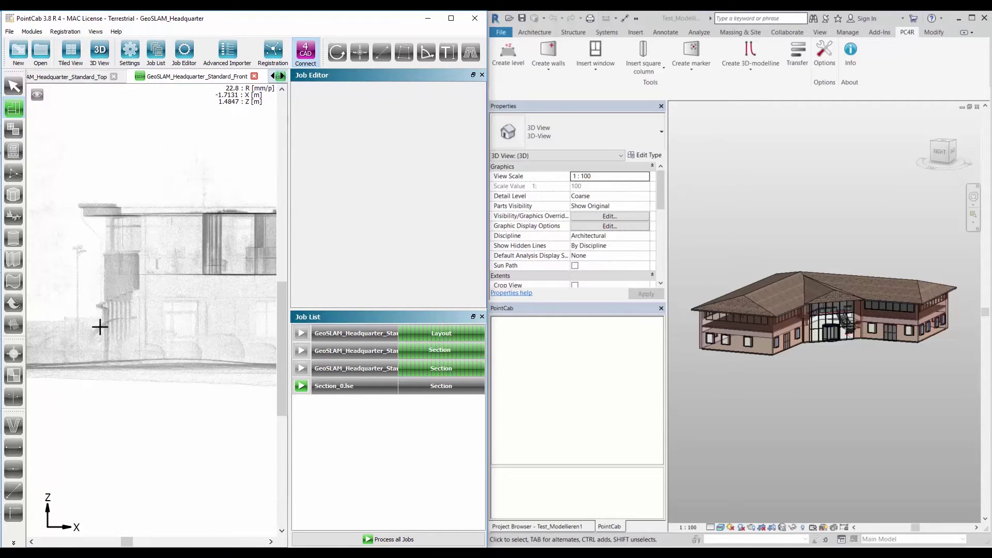
{"action": "left_click", "coordinate": [100, 331]}
{"action": "scroll", "coordinate": [224, 325], "scroll_direction": "up", "scroll_amount": 5}
{"action": "left_click", "coordinate": [250, 303]}
{"action": "scroll", "coordinate": [159, 311], "scroll_direction": "down", "scroll_amount": 3}
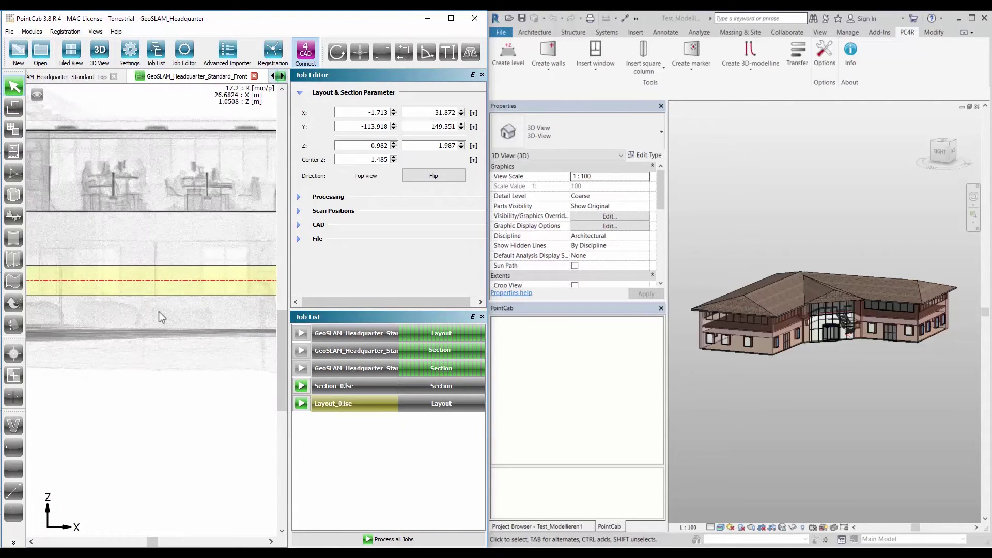
{"action": "left_click_drag", "start_coordinate": [173, 303], "coordinate": [174, 322]}
Step: Crop the layout area around the building in the top view to a Y range of about -1.147 to 32.234 m
{"action": "left_click", "coordinate": [77, 76]}
{"action": "scroll", "coordinate": [145, 309], "scroll_direction": "down", "scroll_amount": 5}
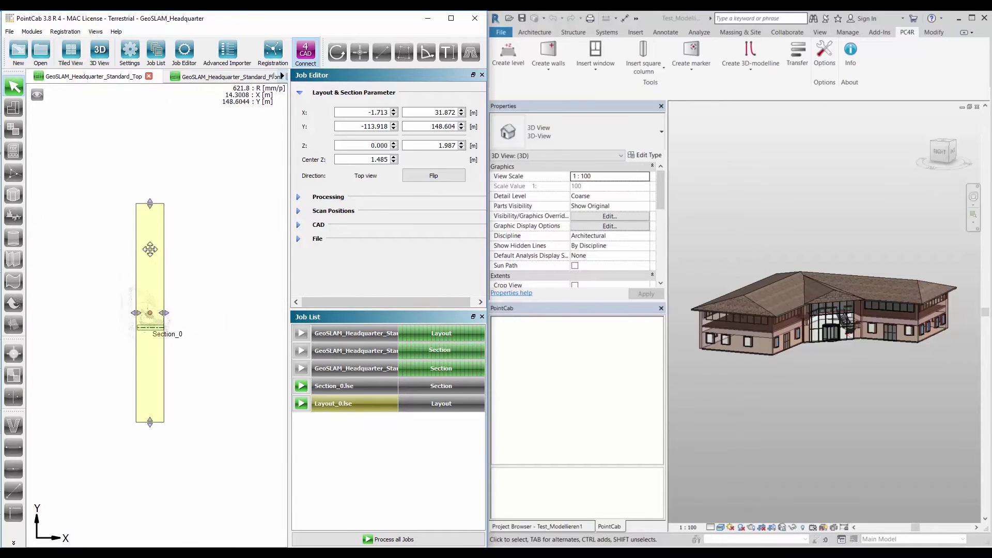
{"action": "left_click_drag", "start_coordinate": [149, 203], "coordinate": [149, 297]}
{"action": "left_click_drag", "start_coordinate": [149, 420], "coordinate": [149, 334]}
{"action": "scroll", "coordinate": [143, 314], "scroll_direction": "up", "scroll_amount": 5}
{"action": "left_click_drag", "start_coordinate": [180, 206], "coordinate": [181, 223]}
{"action": "left_click_drag", "start_coordinate": [180, 432], "coordinate": [181, 387]}
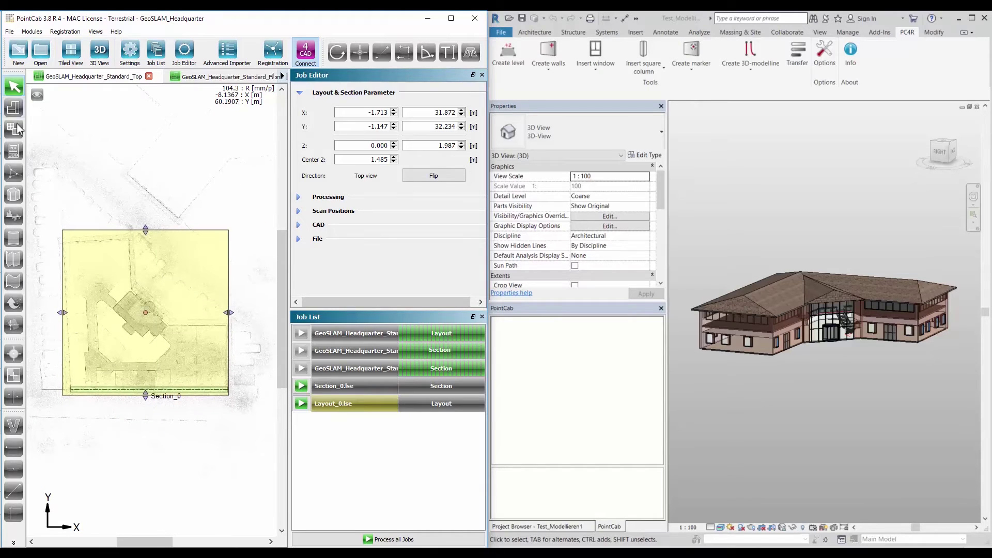
Step: Outline an L-shaped, six-corner point cloud export area in the top view around the exterior walls at the building's upper right corner
{"action": "left_click", "coordinate": [13, 303]}
{"action": "scroll", "coordinate": [185, 328], "scroll_direction": "up", "scroll_amount": 5}
{"action": "scroll", "coordinate": [185, 329], "scroll_direction": "up", "scroll_amount": 1}
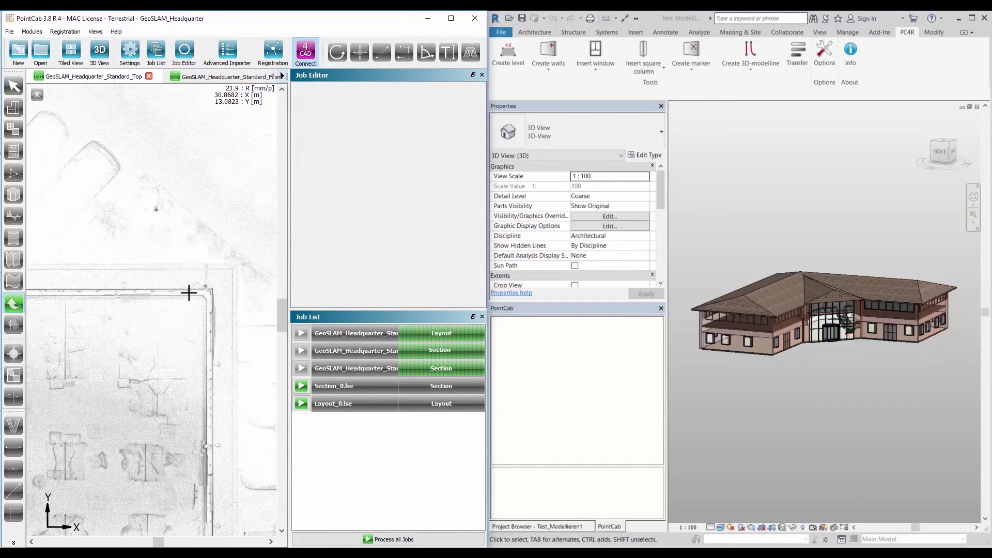
{"action": "left_click", "coordinate": [108, 281]}
{"action": "left_click", "coordinate": [223, 281]}
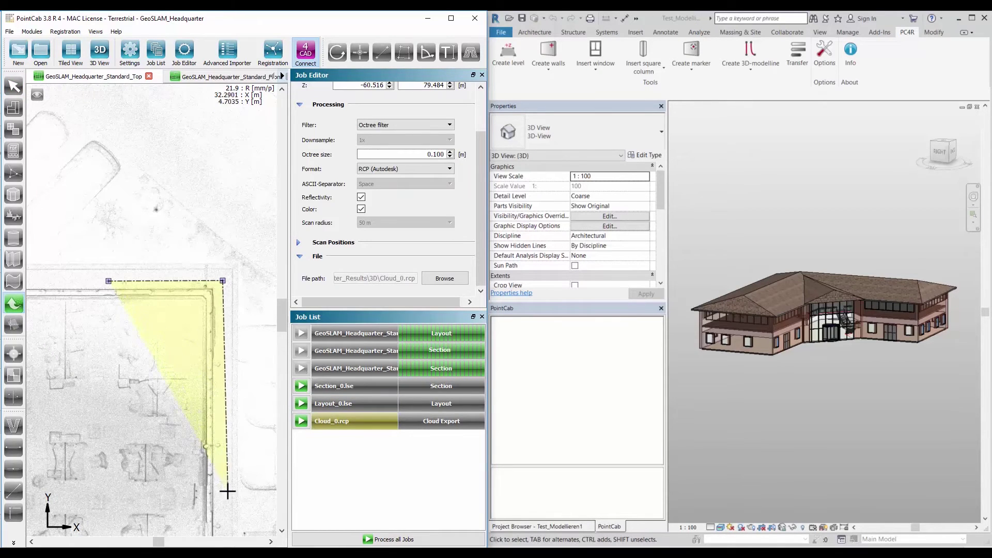
{"action": "left_click", "coordinate": [223, 438]}
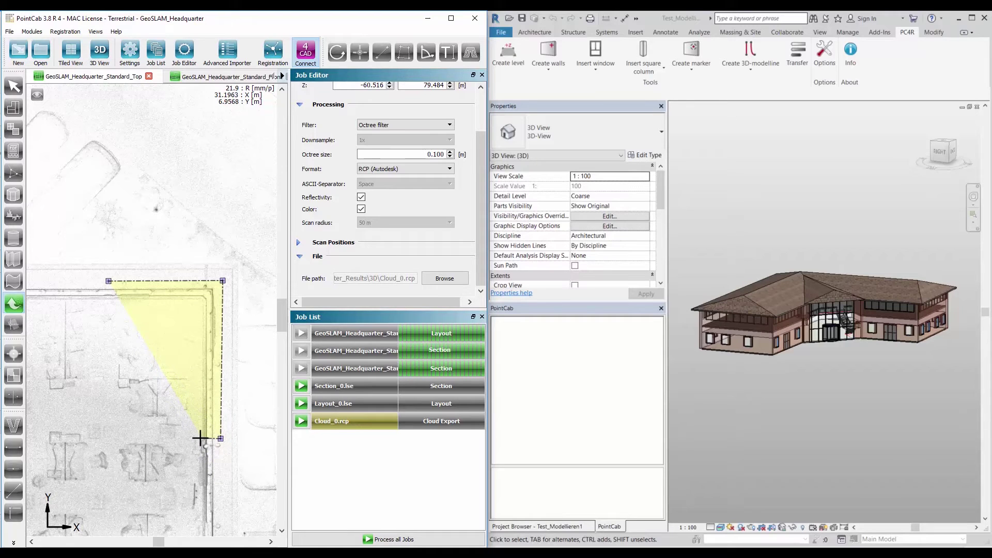
{"action": "left_click", "coordinate": [199, 439]}
{"action": "left_click", "coordinate": [199, 303]}
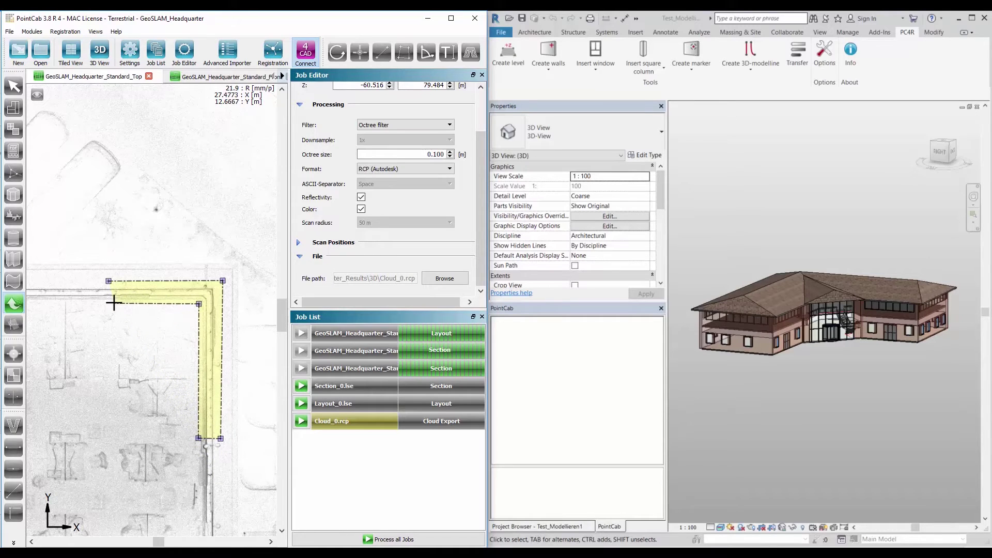
{"action": "left_click", "coordinate": [108, 281]}
Step: Limit the cloud export's height in the front view to the ground floor, from Z about 0.419 to 3.019 m
{"action": "scroll", "coordinate": [116, 305], "scroll_direction": "down", "scroll_amount": 5}
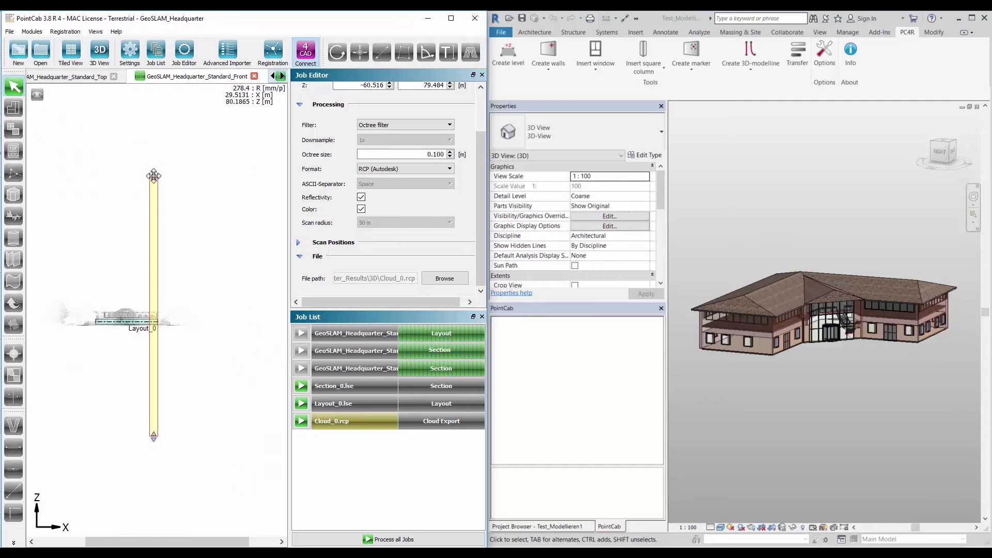
{"action": "left_click_drag", "start_coordinate": [152, 176], "coordinate": [152, 313]}
{"action": "left_click_drag", "start_coordinate": [152, 438], "coordinate": [153, 329]}
{"action": "scroll", "coordinate": [137, 308], "scroll_direction": "up", "scroll_amount": 8}
{"action": "left_click_drag", "start_coordinate": [228, 268], "coordinate": [229, 329]}
{"action": "left_click_drag", "start_coordinate": [229, 452], "coordinate": [228, 372]}
{"action": "scroll", "coordinate": [254, 395], "scroll_direction": "up", "scroll_amount": 3}
{"action": "middle_click_drag", "start_coordinate": [211, 389], "coordinate": [191, 411]}
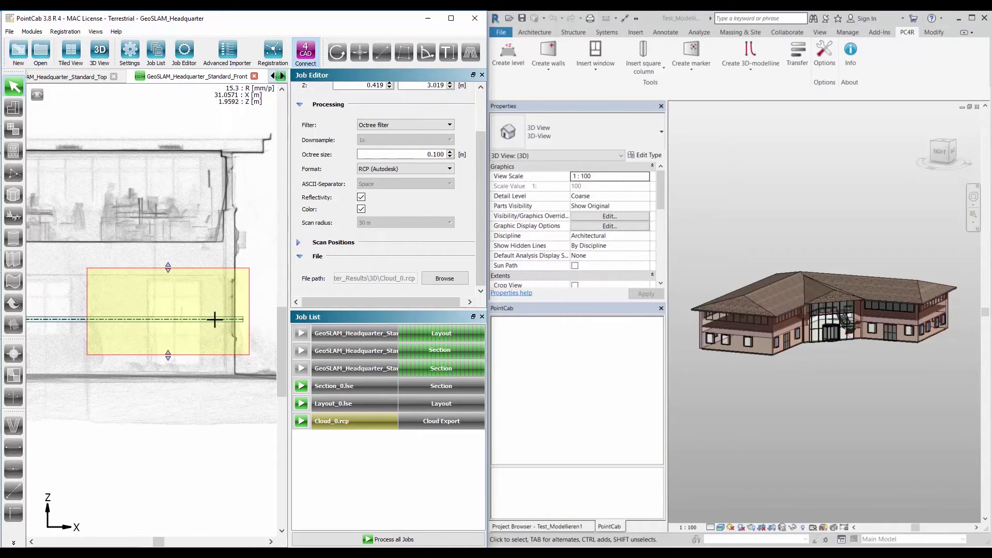
Step: Switch to Revit and expand the transferred section, layout and cloudexport groups to list their items
{"action": "left_click", "coordinate": [563, 309]}
{"action": "left_click", "coordinate": [498, 321]}
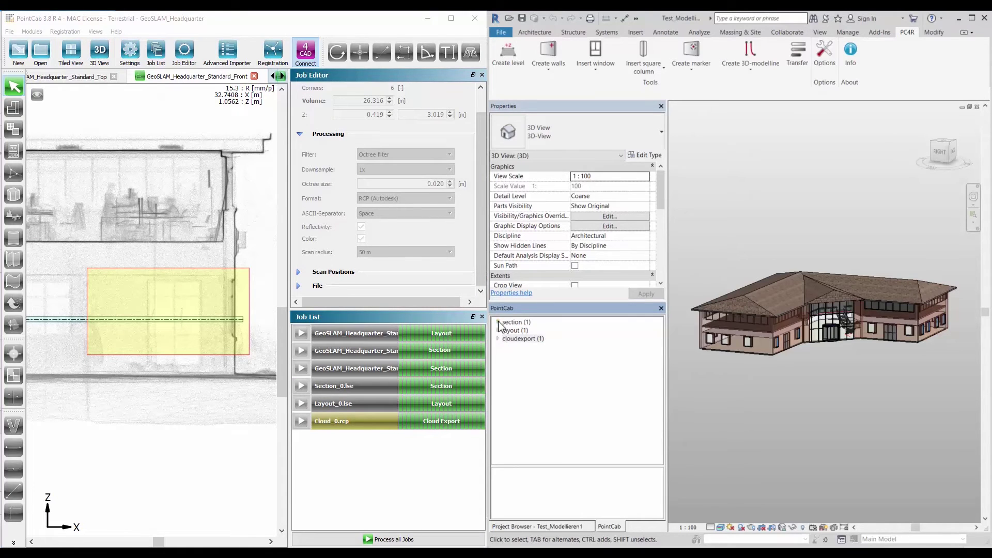
{"action": "left_click", "coordinate": [500, 349]}
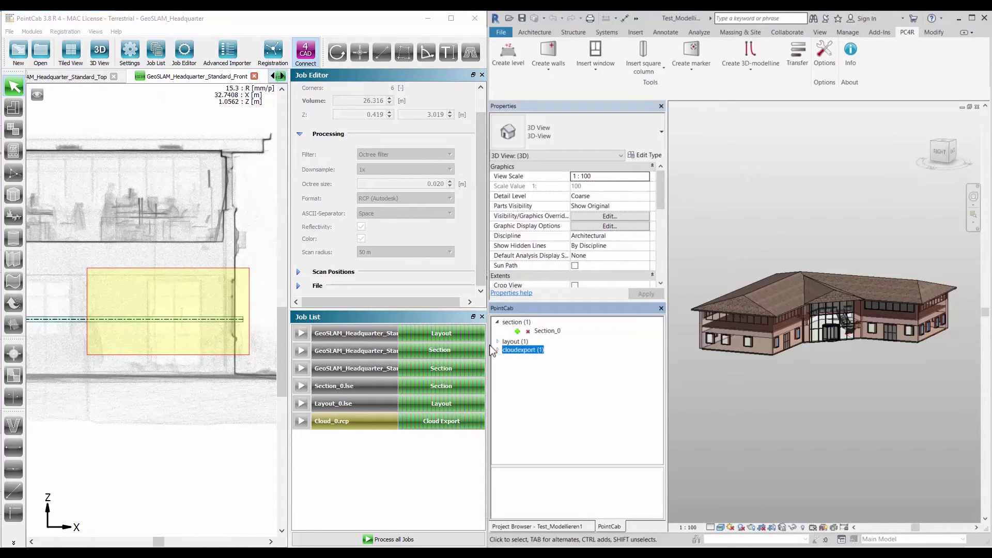
{"action": "left_click", "coordinate": [497, 342]}
{"action": "left_click", "coordinate": [498, 361]}
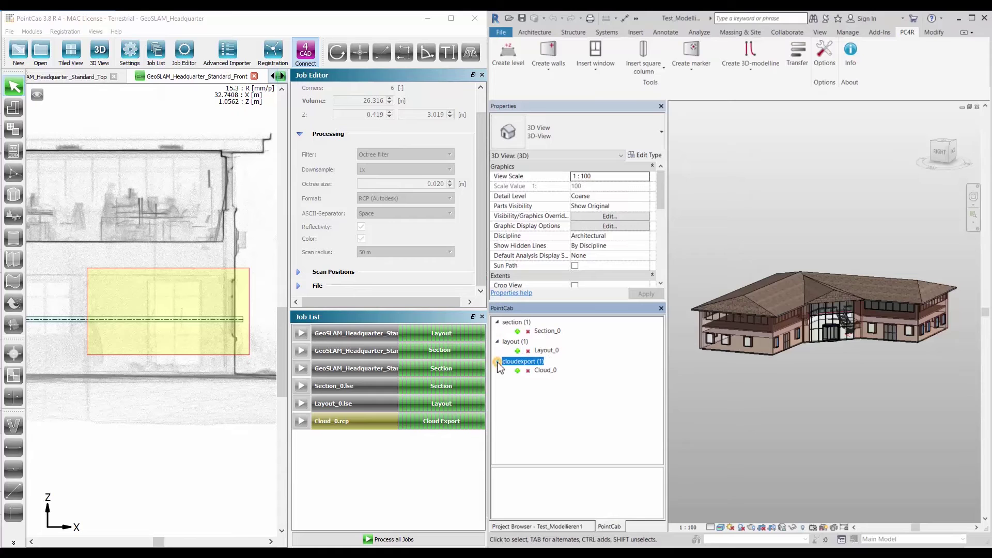
Step: Insert the transferred point cloud Cloud_0 into the 3D view of the Revit building model
{"action": "left_click", "coordinate": [517, 331]}
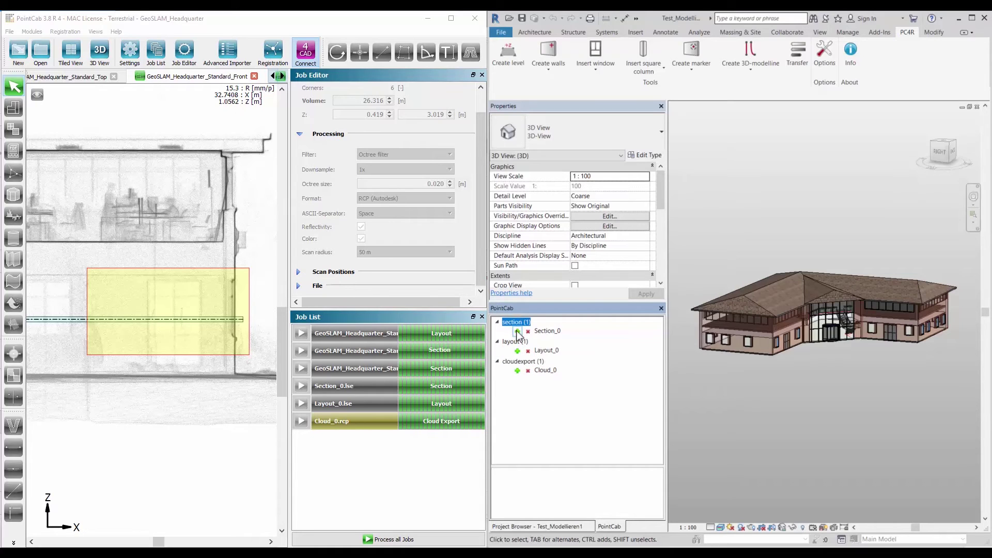
{"action": "left_click", "coordinate": [517, 371]}
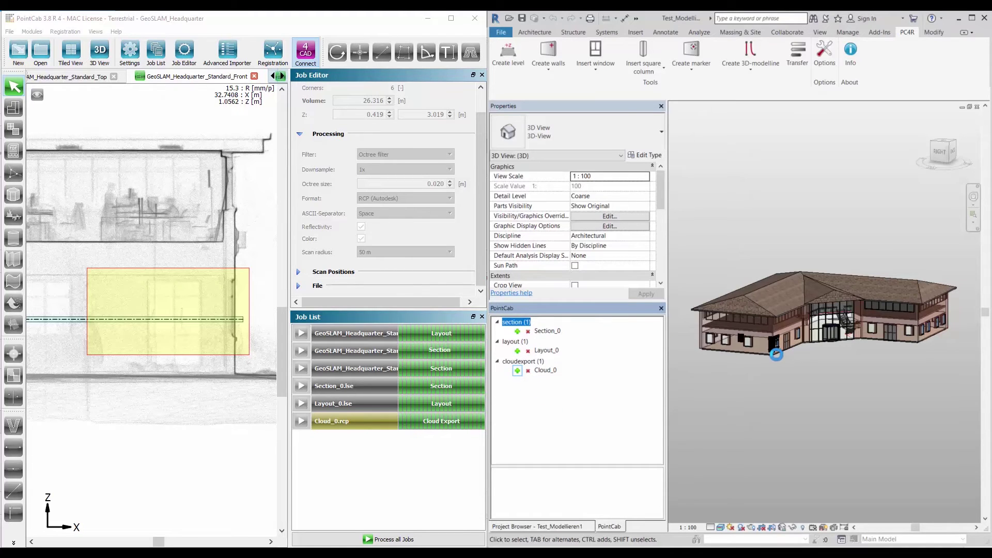
{"action": "scroll", "coordinate": [775, 351], "scroll_direction": "up", "scroll_amount": 6}
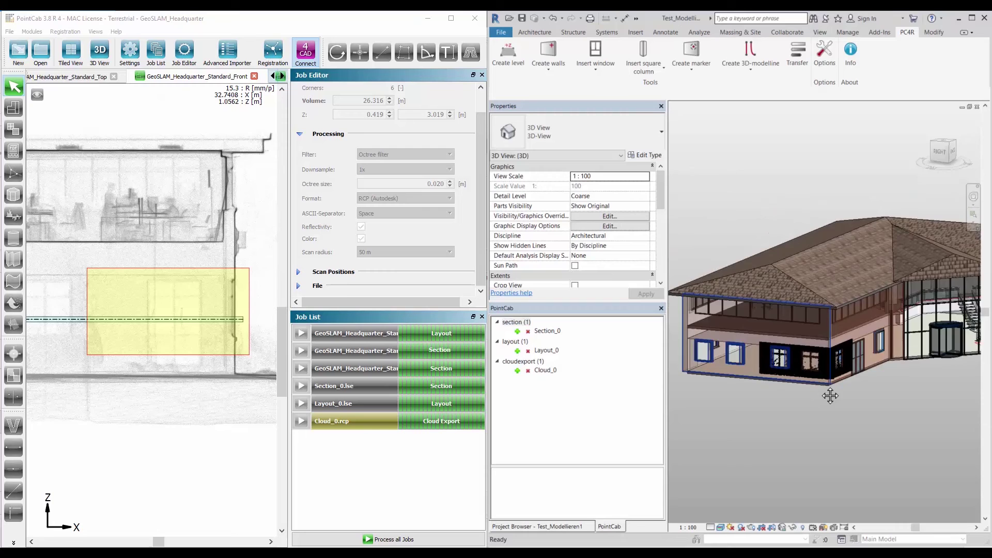
{"action": "middle_click_drag", "start_coordinate": [821, 380], "coordinate": [845, 387]}
{"action": "scroll", "coordinate": [846, 387], "scroll_direction": "up", "scroll_amount": 1}
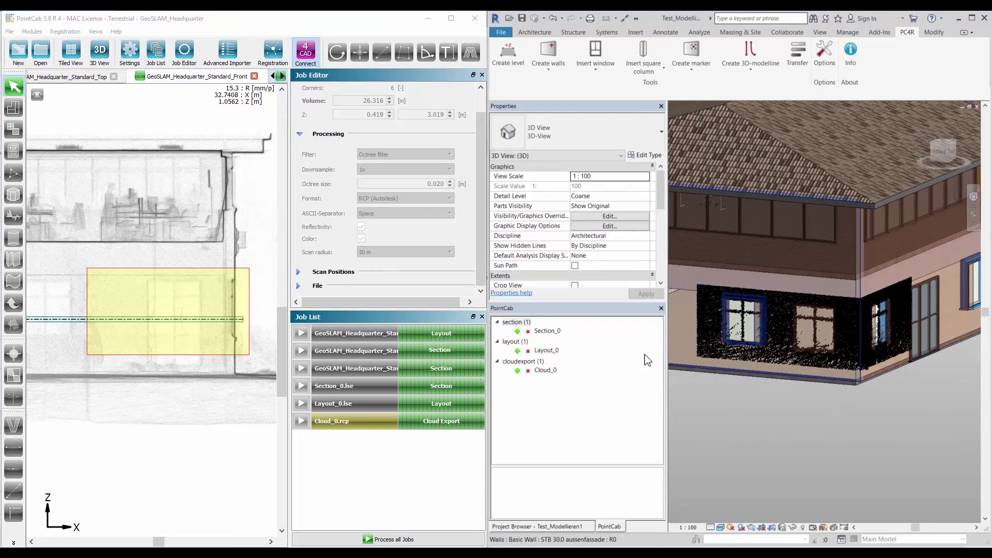
Step: Insert the transferred Layout_0 into Revit as a floor plan with its raster images
{"action": "left_click", "coordinate": [517, 351]}
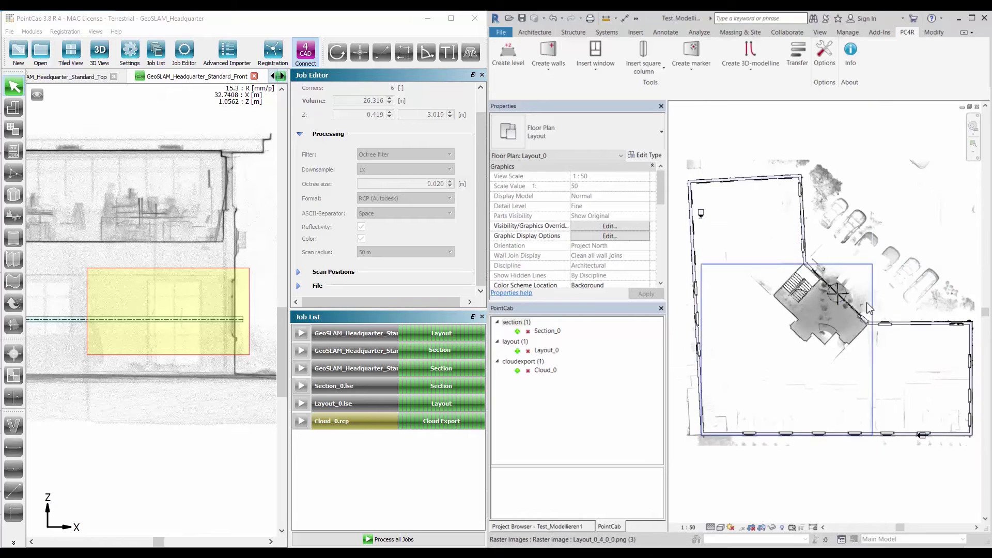
{"action": "scroll", "coordinate": [867, 302], "scroll_direction": "up", "scroll_amount": 3}
{"action": "middle_click_drag", "start_coordinate": [959, 274], "coordinate": [897, 263]}
Step: Insert the transferred Section_0 into the Revit project as a section view
{"action": "left_click", "coordinate": [517, 331]}
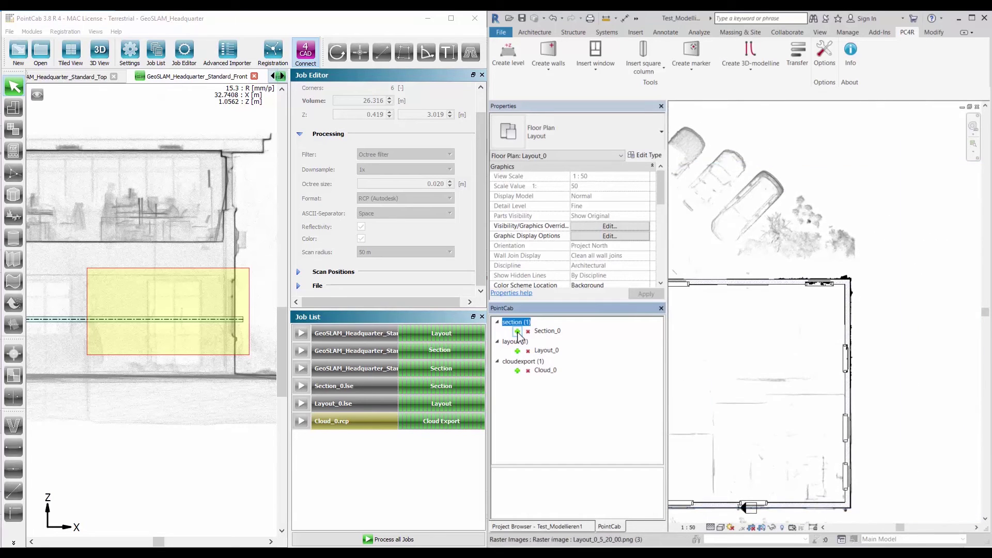
{"action": "scroll", "coordinate": [824, 322], "scroll_direction": "up", "scroll_amount": 4}
{"action": "scroll", "coordinate": [895, 325], "scroll_direction": "down", "scroll_amount": 2}
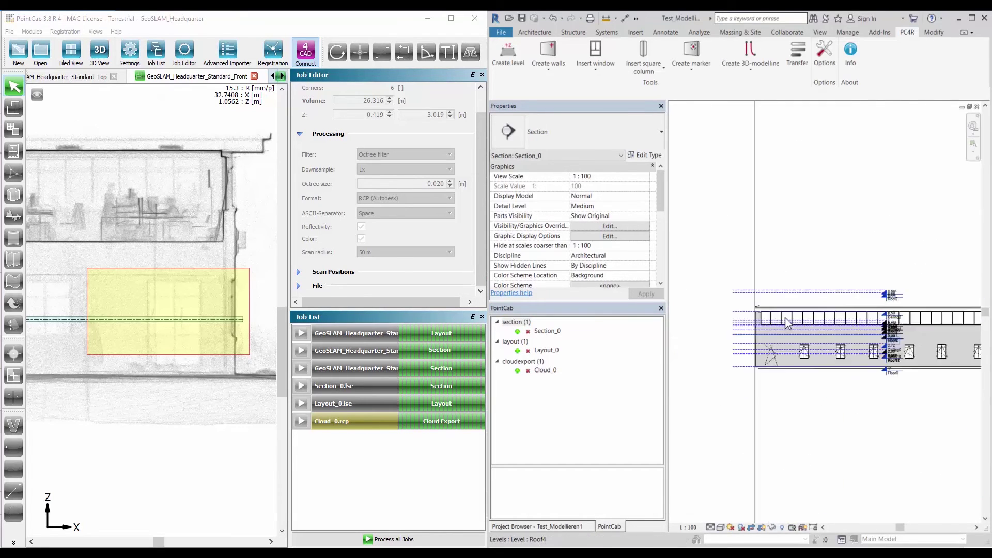
Step: Examine how the modelled facade, levels and windows in the Section_0 view line up with the inserted section raster images
{"action": "scroll", "coordinate": [788, 322], "scroll_direction": "up", "scroll_amount": 5}
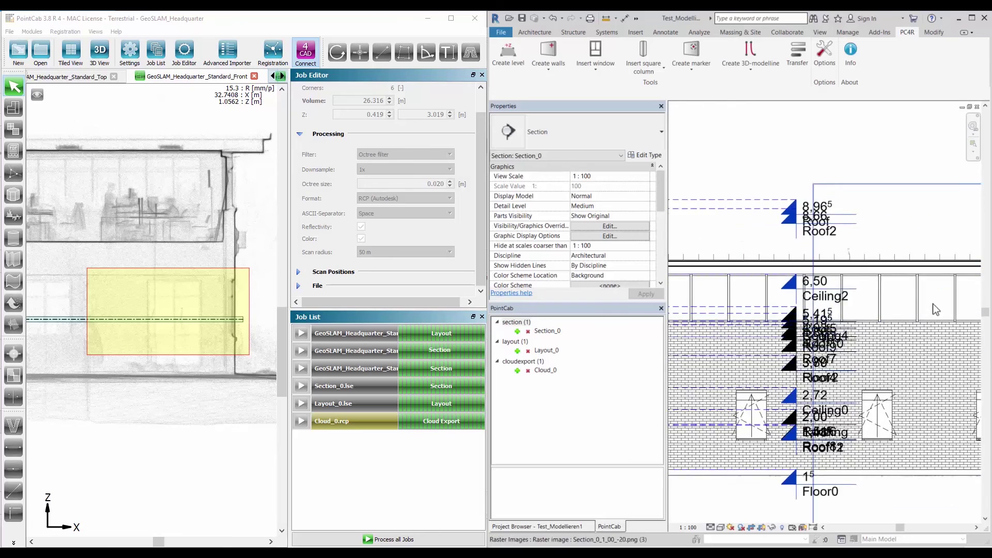
{"action": "scroll", "coordinate": [932, 302], "scroll_direction": "down", "scroll_amount": 1}
{"action": "middle_click_drag", "start_coordinate": [875, 313], "coordinate": [765, 356]}
{"action": "scroll", "coordinate": [881, 314], "scroll_direction": "up", "scroll_amount": 3}
{"action": "scroll", "coordinate": [950, 331], "scroll_direction": "up", "scroll_amount": 2}
{"action": "middle_click_drag", "start_coordinate": [951, 331], "coordinate": [864, 294]}
{"action": "scroll", "coordinate": [860, 329], "scroll_direction": "up", "scroll_amount": 1}
{"action": "scroll", "coordinate": [873, 274], "scroll_direction": "down", "scroll_amount": 3}
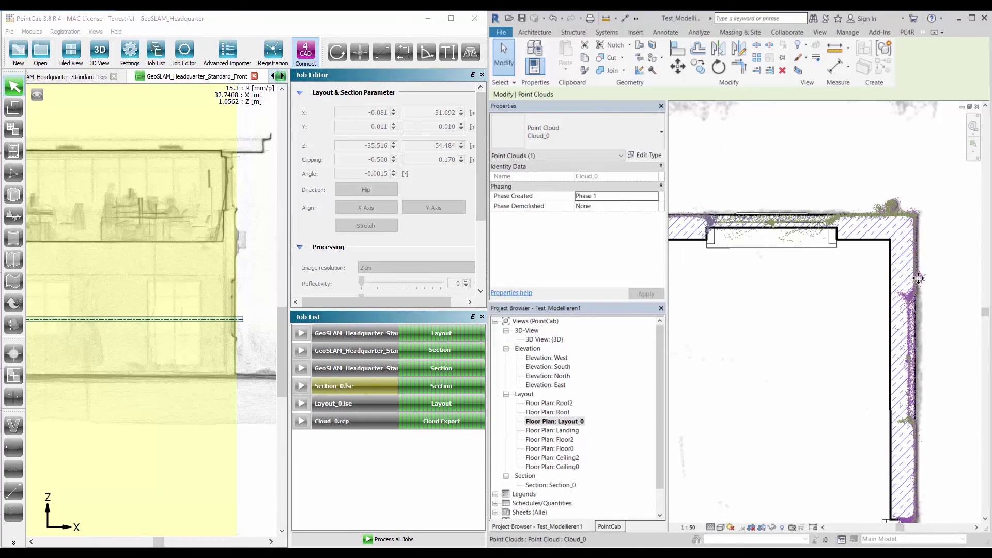
Step: Create a window similar to the existing one in the Layout_0 upper wall and place it in the adjoining vertical outer wall
{"action": "left_click", "coordinate": [773, 224]}
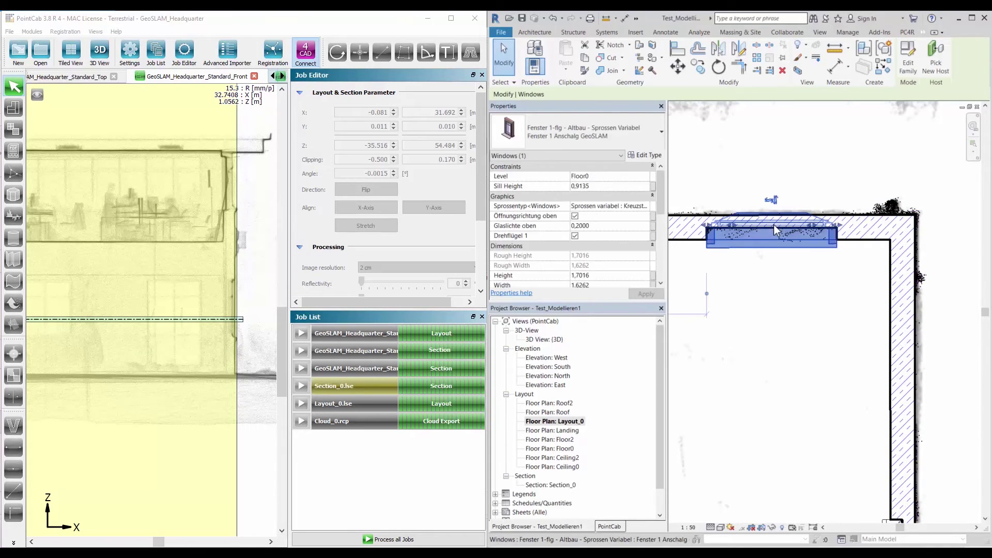
{"action": "key", "text": "c"}
{"action": "key", "text": "s"}
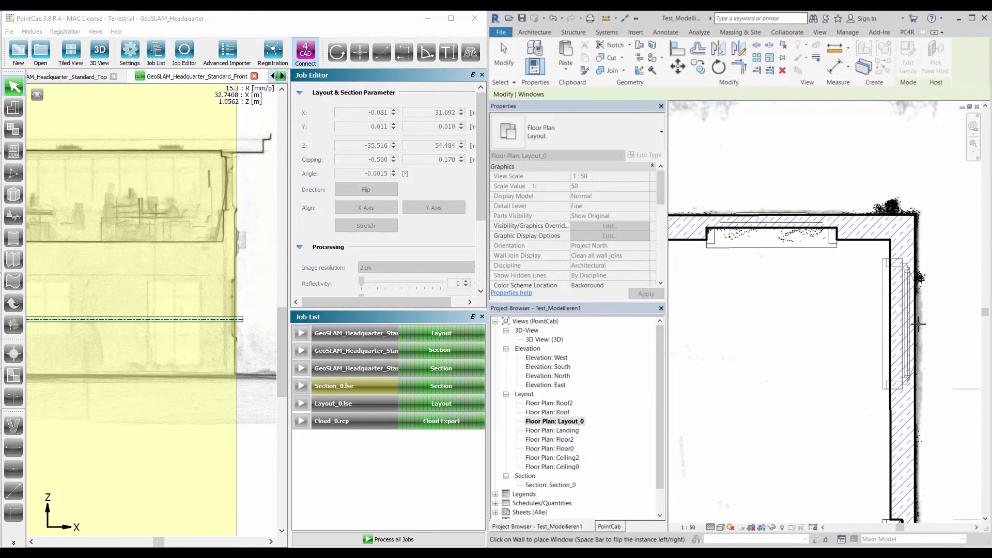
{"action": "left_click", "coordinate": [918, 324]}
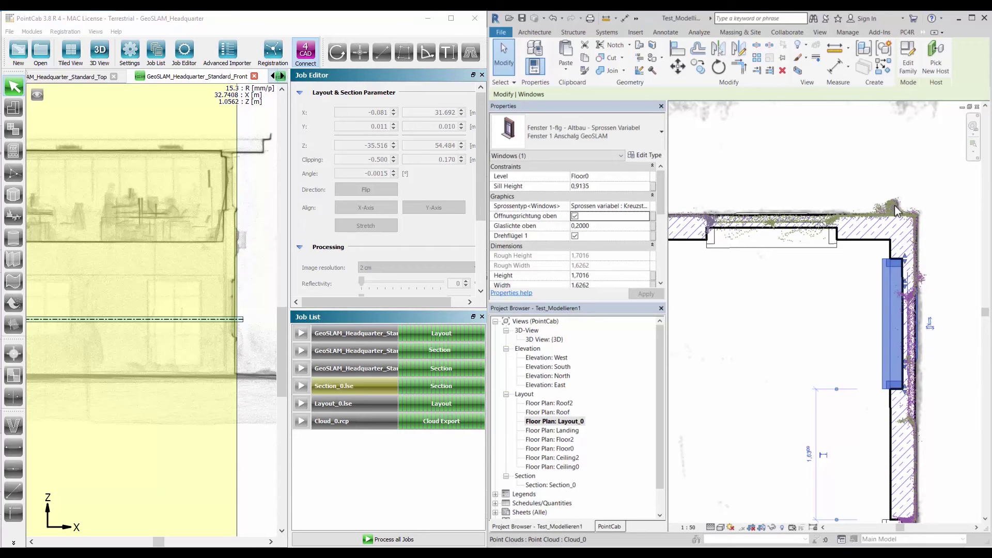
Step: Nudge the new window down along the vertical outer wall until it fits the opening in the point cloud, then deselect it
{"action": "key", "text": "Down"}
{"action": "key", "text": "Down"}
{"action": "key", "text": "Down"}
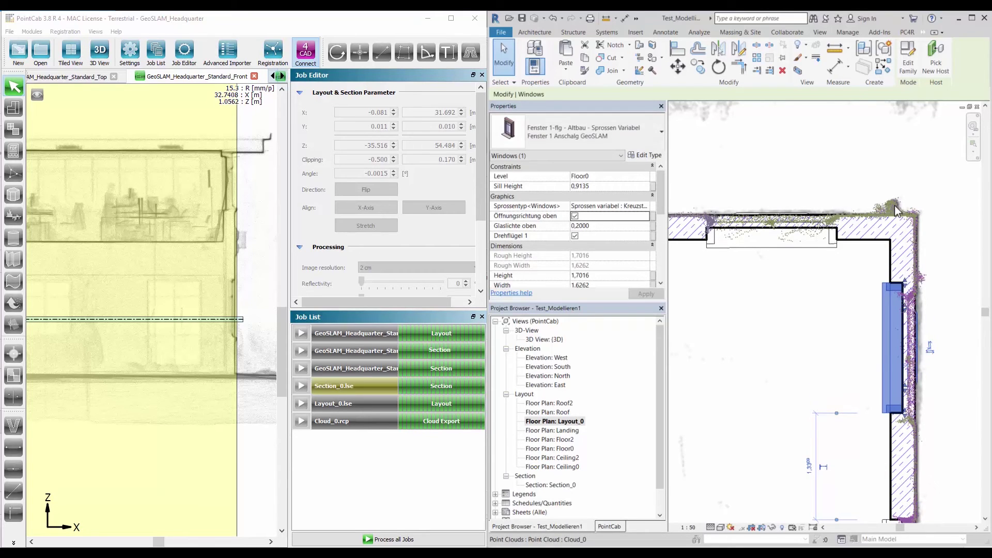
{"action": "key", "text": "Down"}
{"action": "key", "text": "Down"}
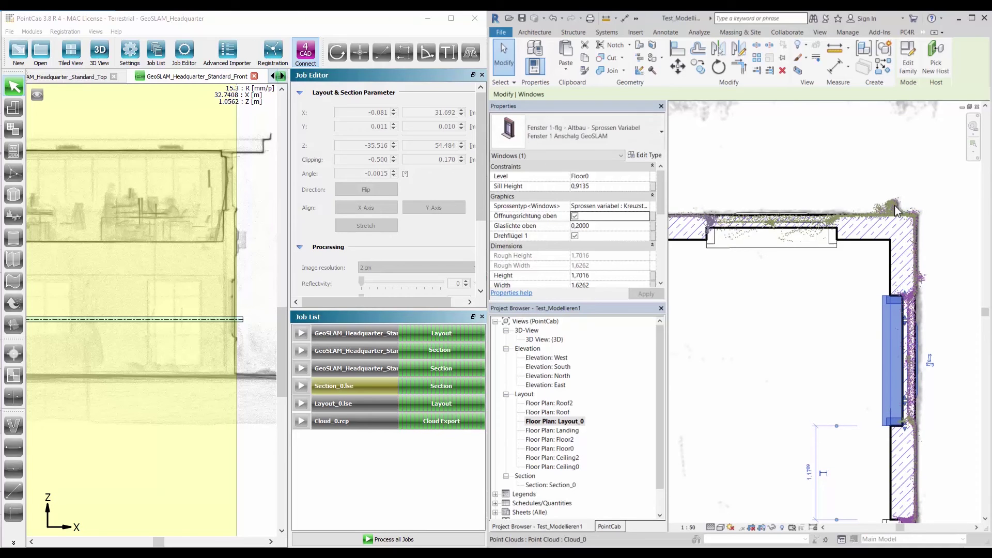
{"action": "key", "text": "Up"}
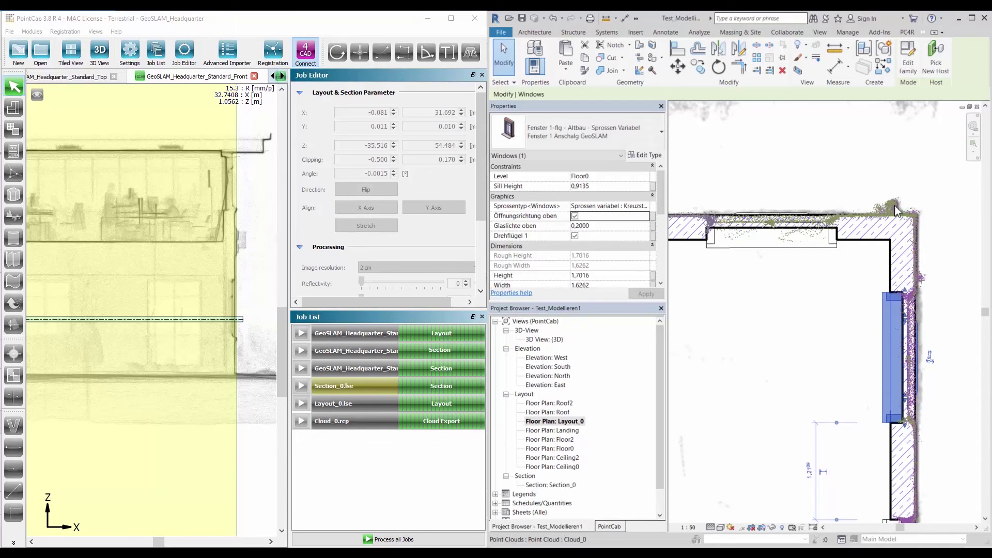
{"action": "key", "text": "Up"}
{"action": "left_click", "coordinate": [962, 324]}
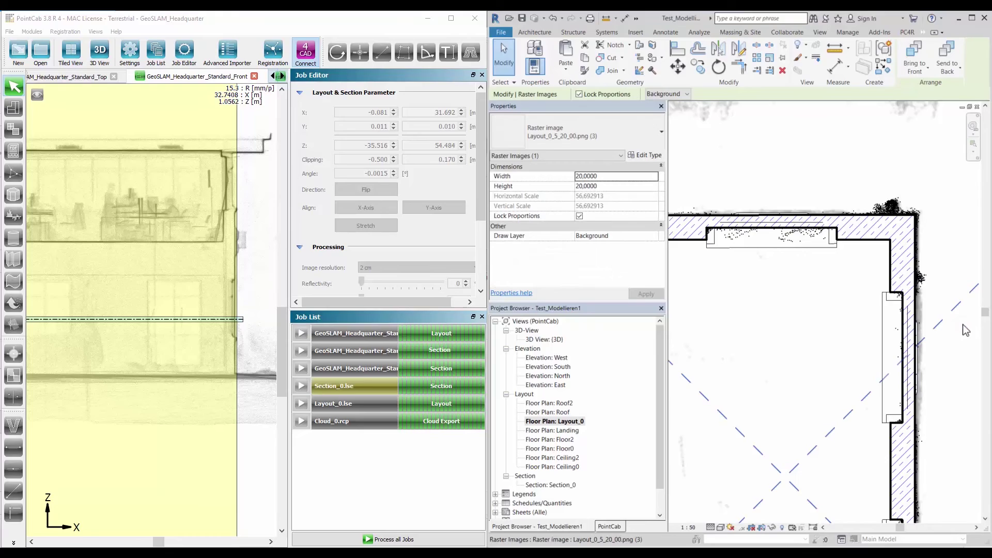